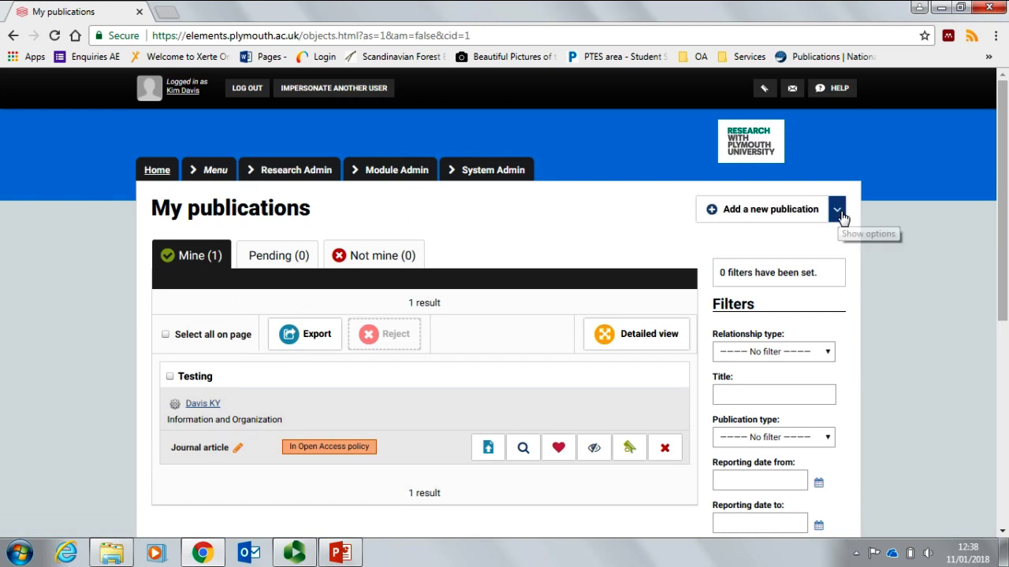
# Step: Choose 'Add a new journal article' from the Add a new publication type list
pyautogui.click(838, 212)
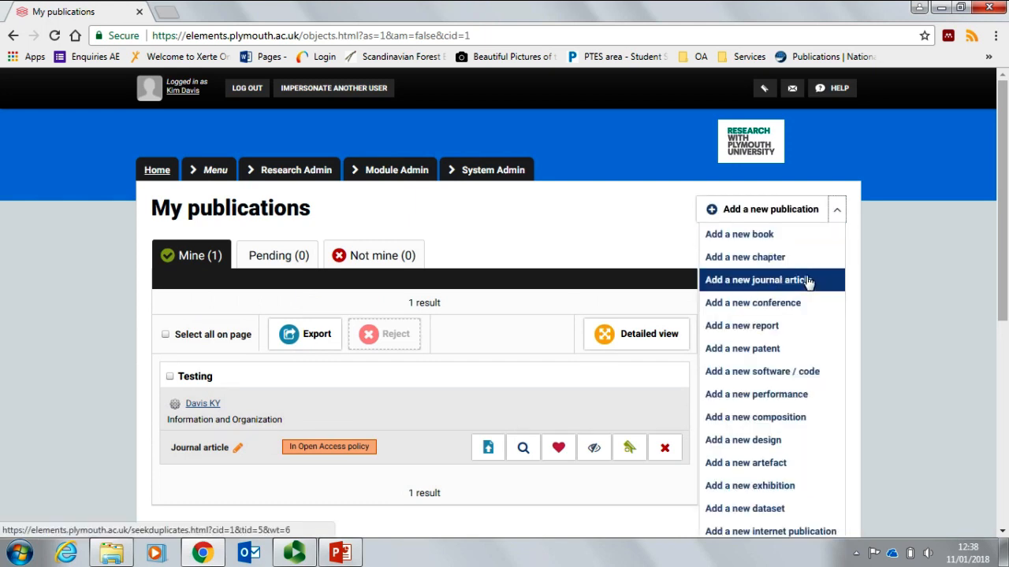
pyautogui.scroll(-1, 804, 301)
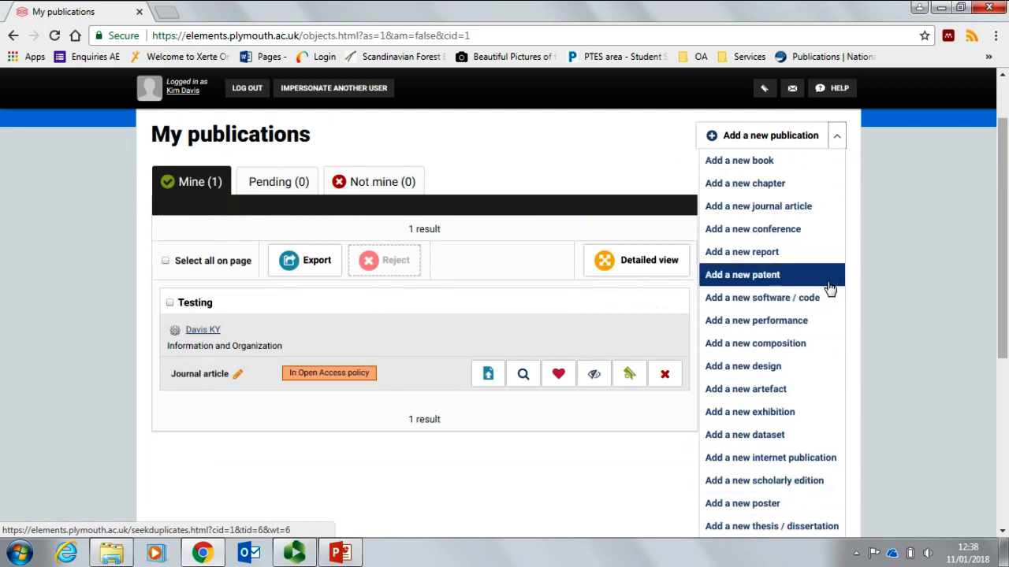
pyautogui.click(801, 212)
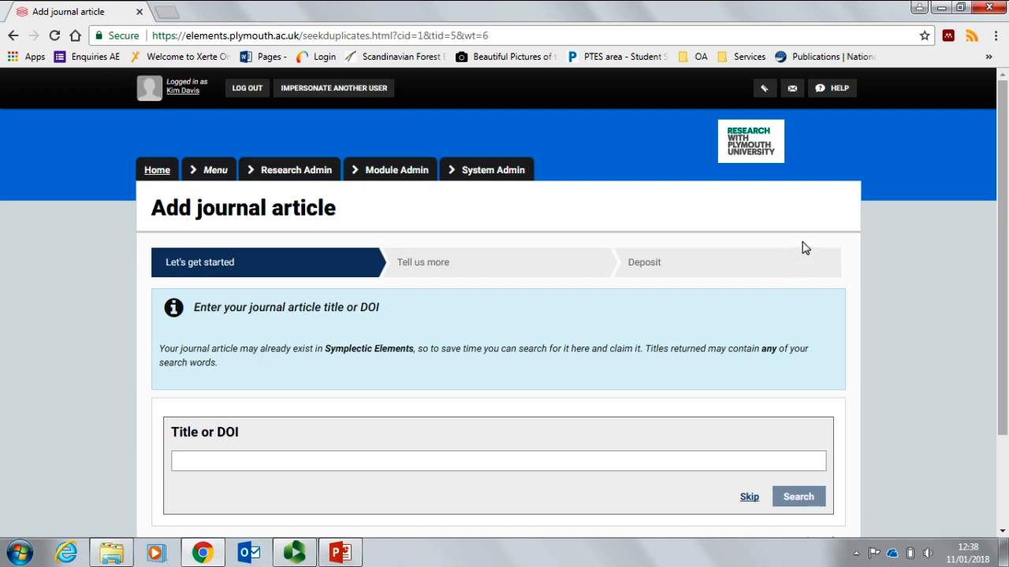
# Step: Leave Title or DOI empty and skip ahead to the Tell us more details form
pyautogui.scroll(-1, 805, 248)
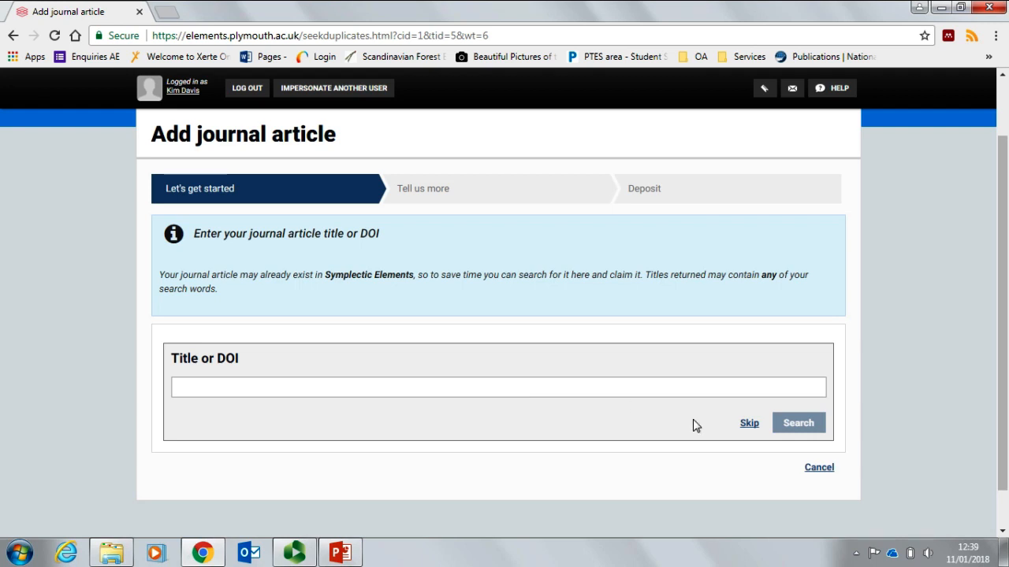
pyautogui.click(749, 426)
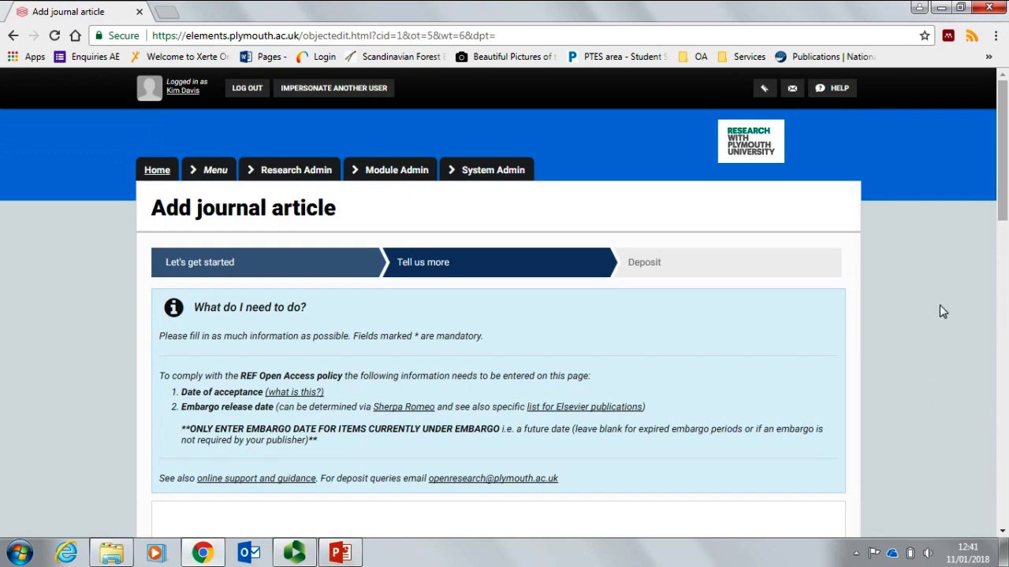
# Step: Tick 'Author of' and enter the co-author's last and first names
pyautogui.scroll(-4, 940, 305)
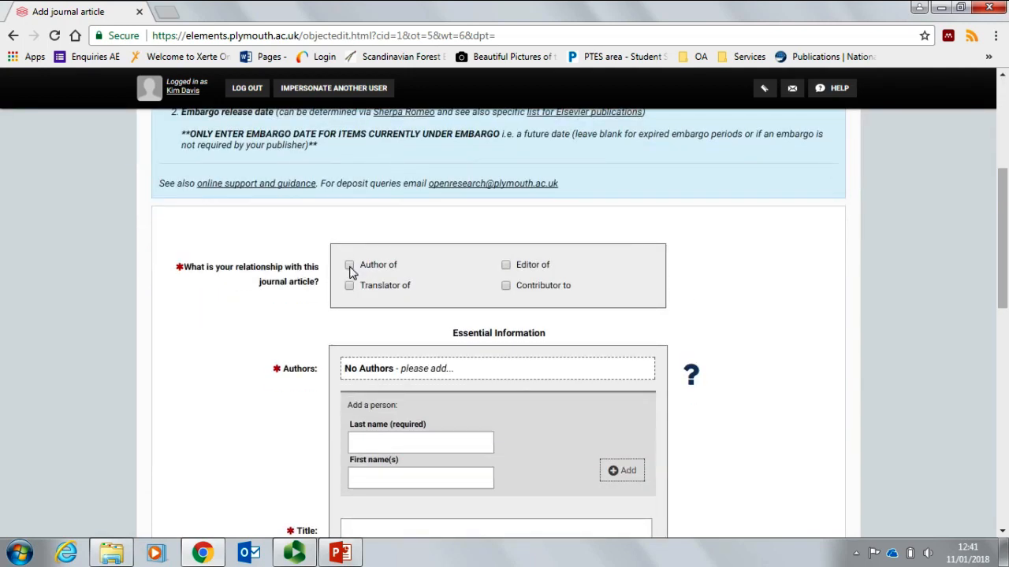
pyautogui.click(351, 271)
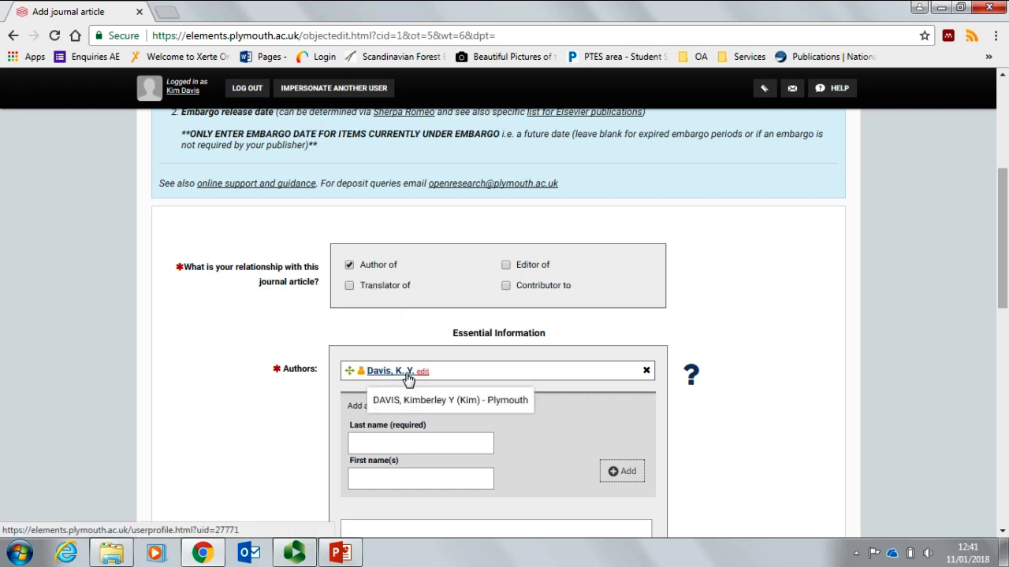
pyautogui.scroll(-2, 552, 295)
pyautogui.click(468, 301)
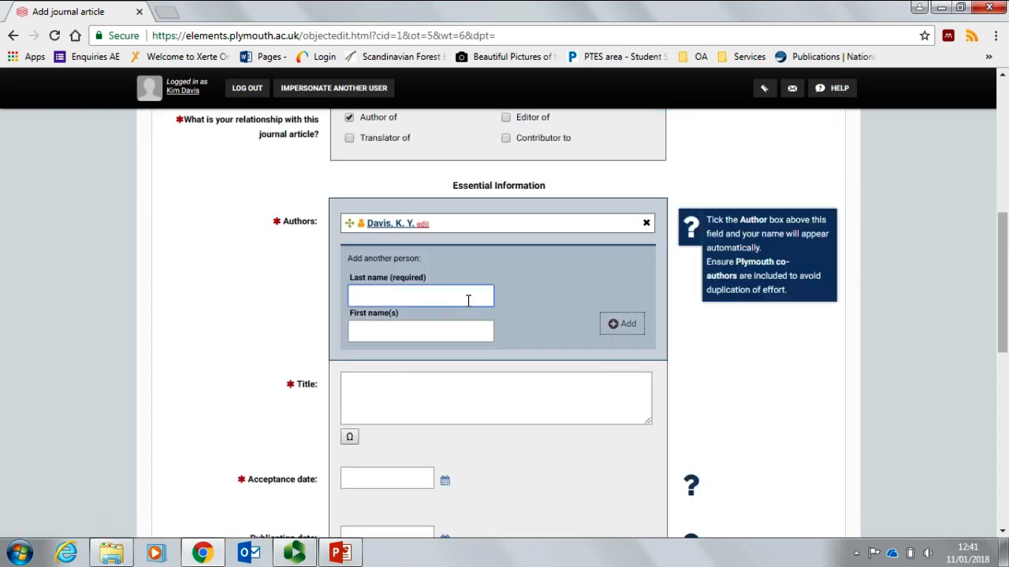
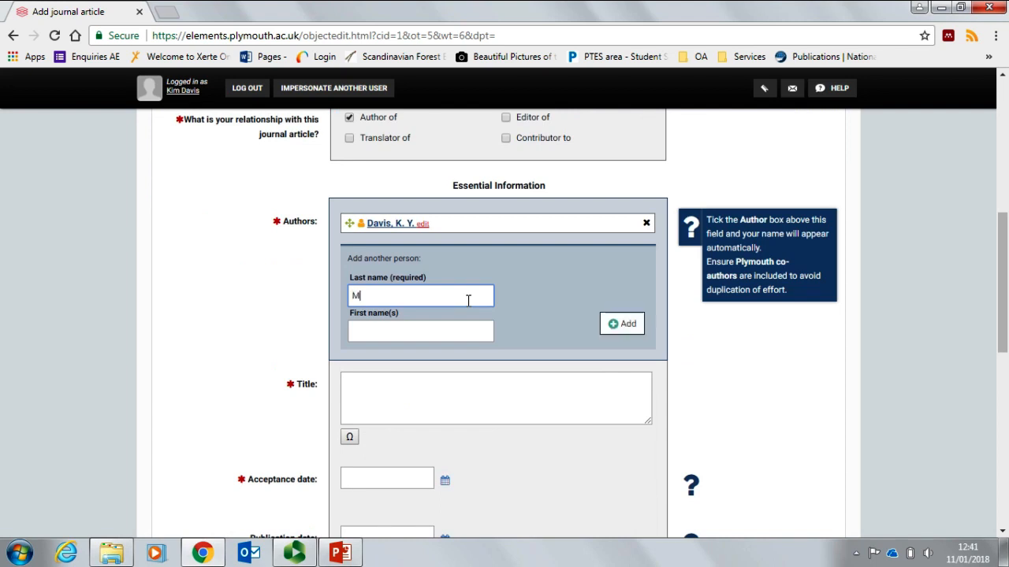
pyautogui.click(459, 336)
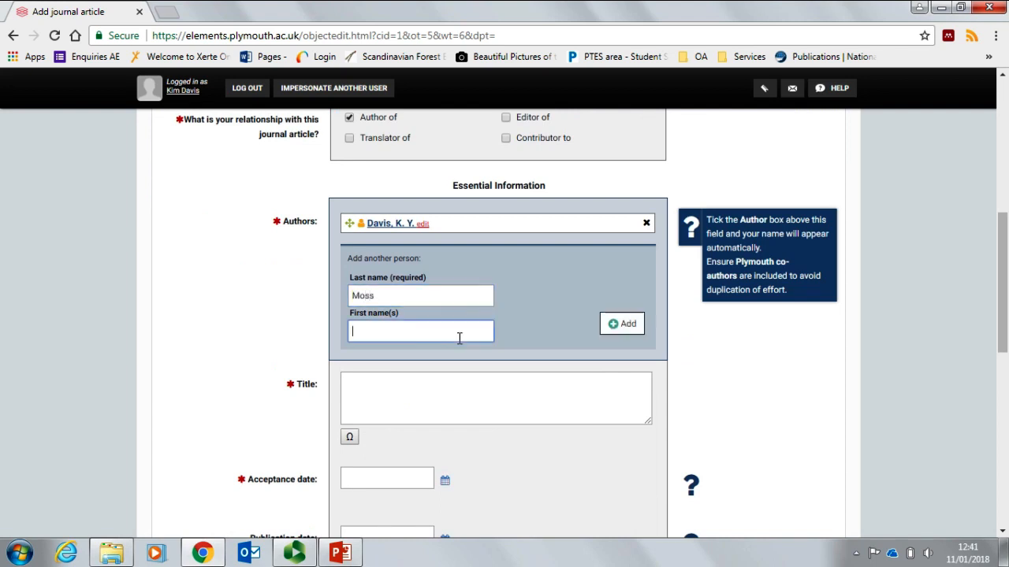
# Step: Add the co-author, confirm the matched user, and keep them second in the author list
pyautogui.click(631, 325)
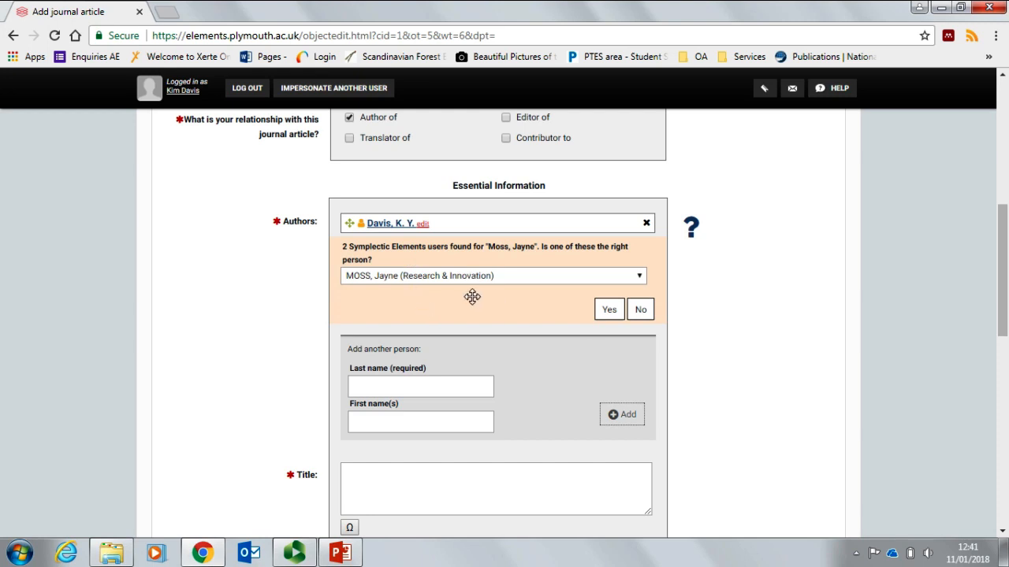
pyautogui.click(608, 311)
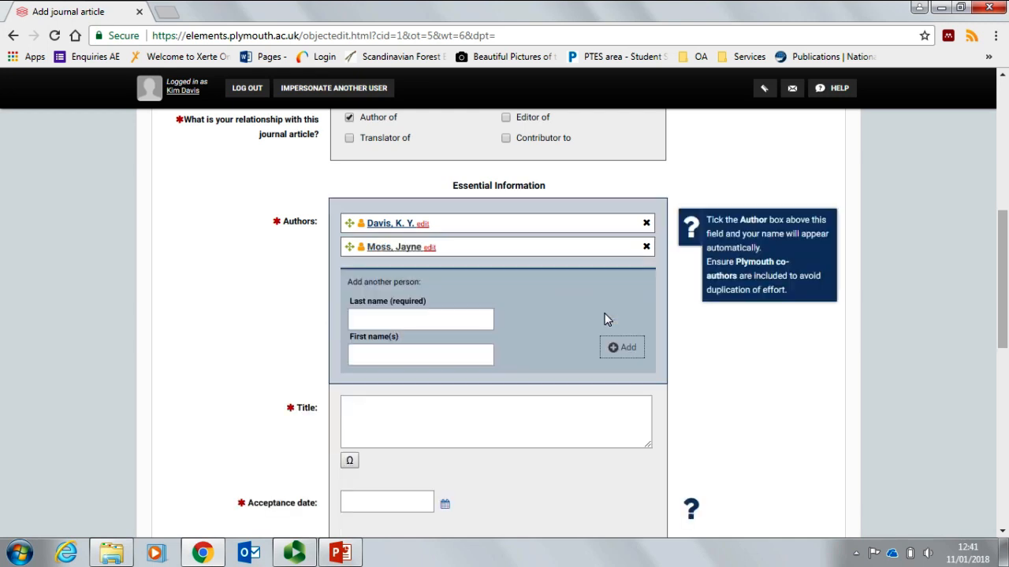
pyautogui.moveTo(350, 247)
pyautogui.mouseDown()
pyautogui.moveTo(354, 223)
pyautogui.moveTo(348, 247)
pyautogui.mouseUp()
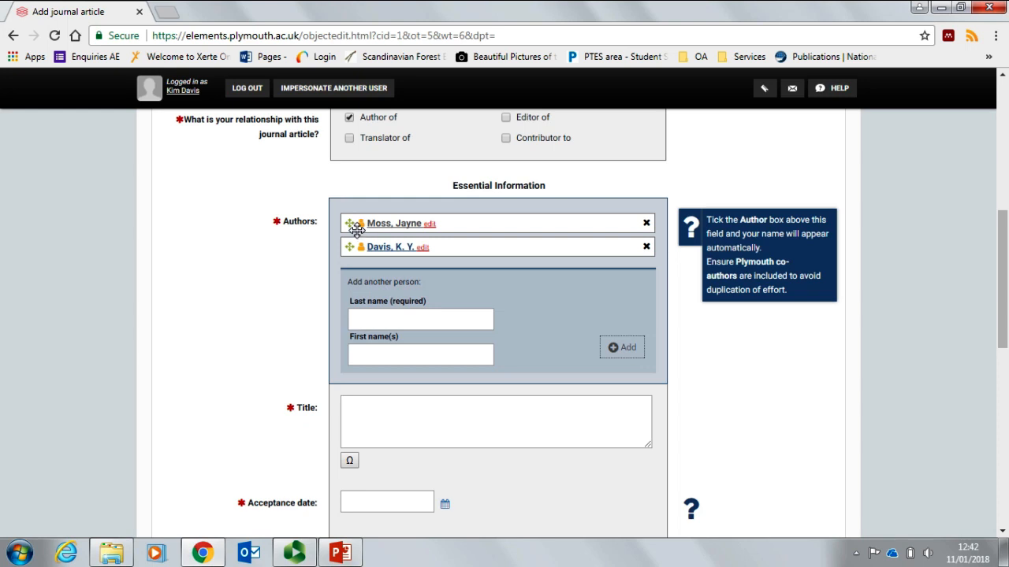
pyautogui.moveTo(356, 228); pyautogui.dragTo(349, 259)
pyautogui.scroll(-1, 759, 345)
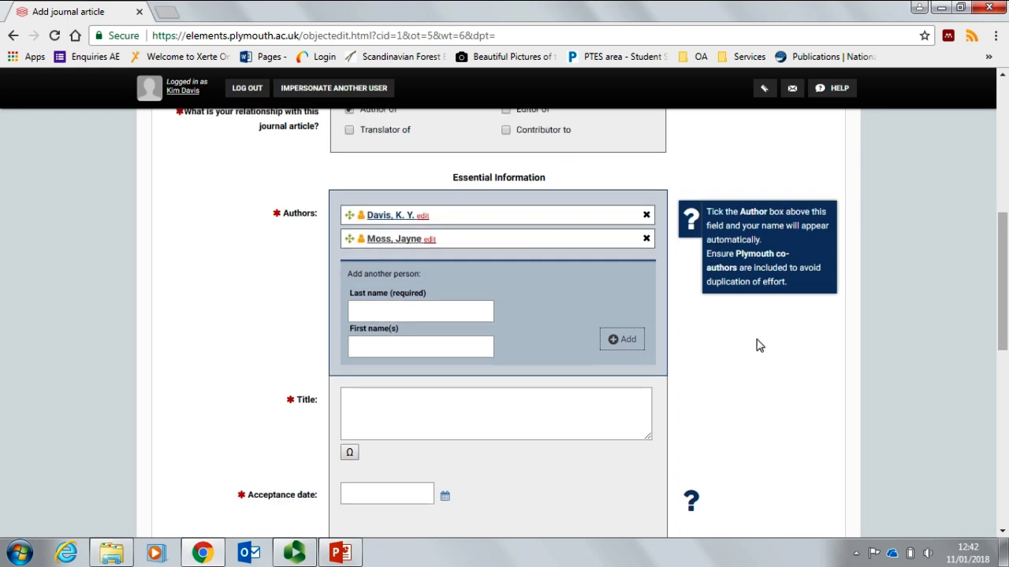
# Step: Title the article 'Test One' and set its acceptance date to 11 Jan 2018
pyautogui.scroll(-2, 759, 346)
pyautogui.click(478, 281)
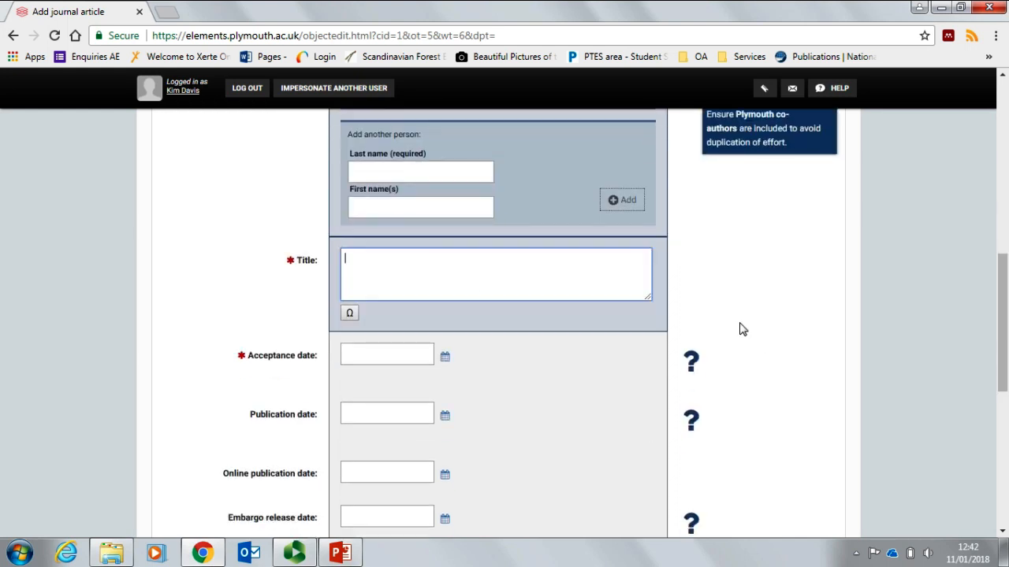
pyautogui.write('Test One')
pyautogui.click(417, 356)
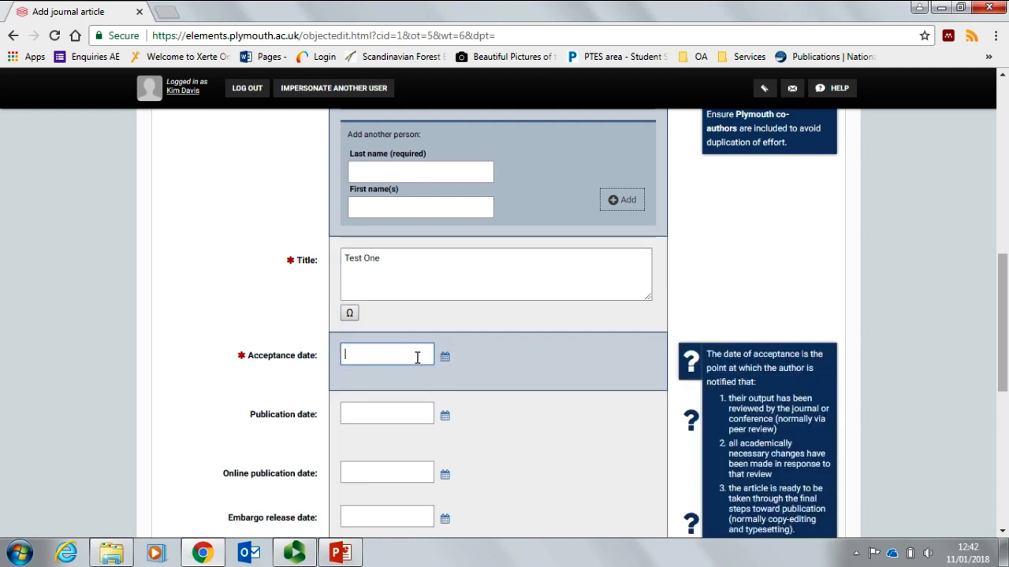
pyautogui.click(449, 453)
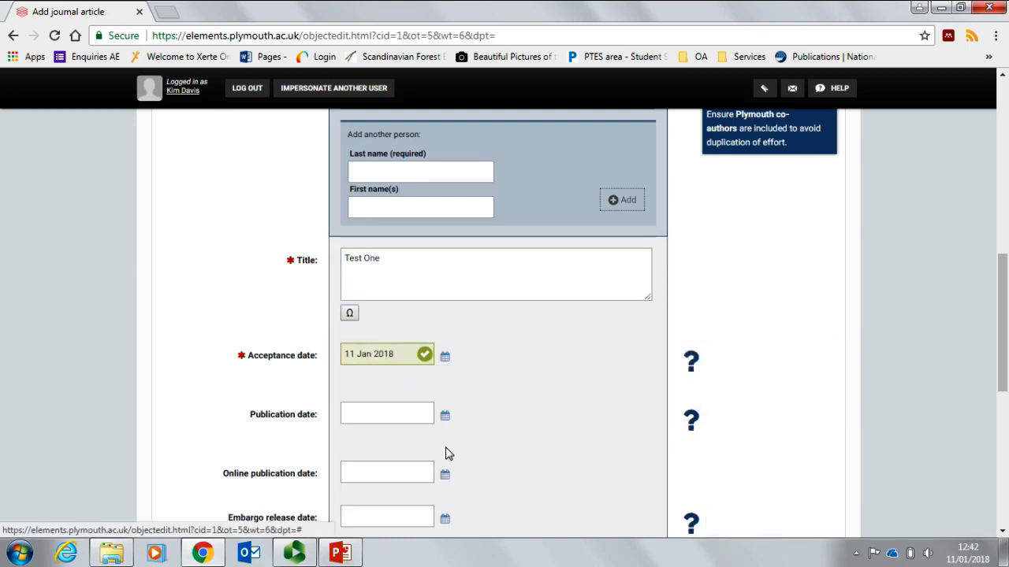
pyautogui.scroll(-1, 512, 375)
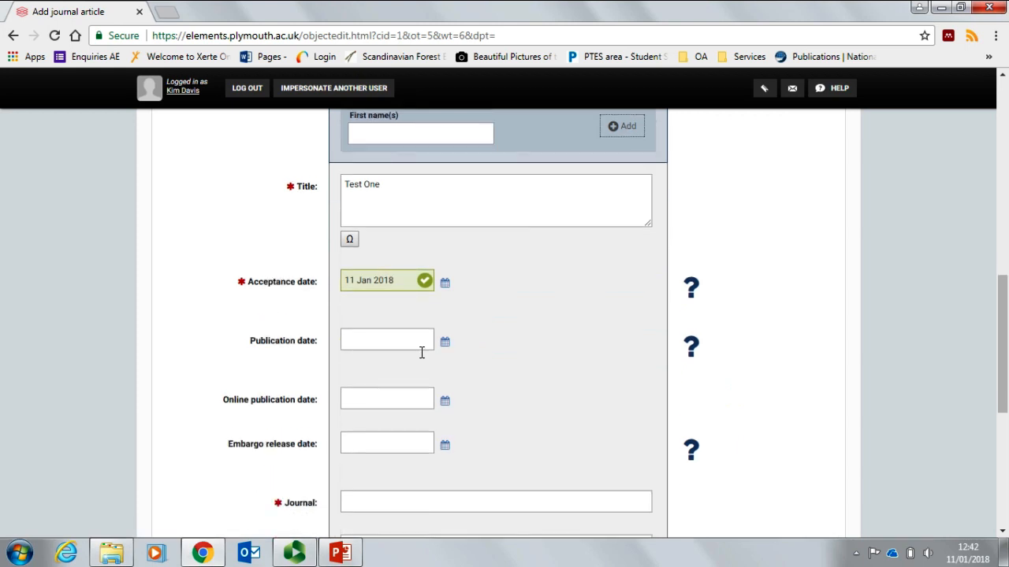
pyautogui.scroll(-1, 394, 345)
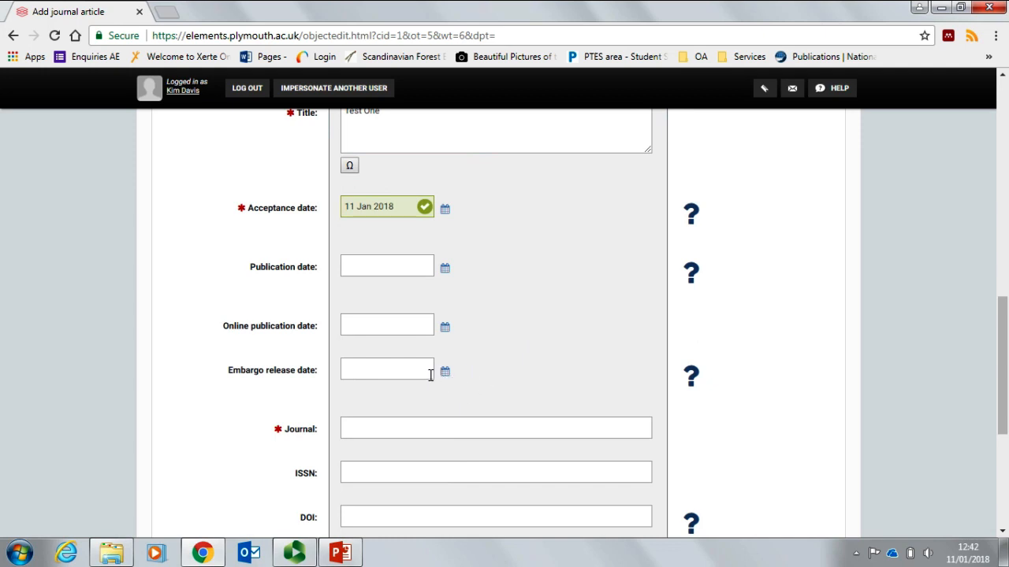
pyautogui.scroll(-1, 426, 371)
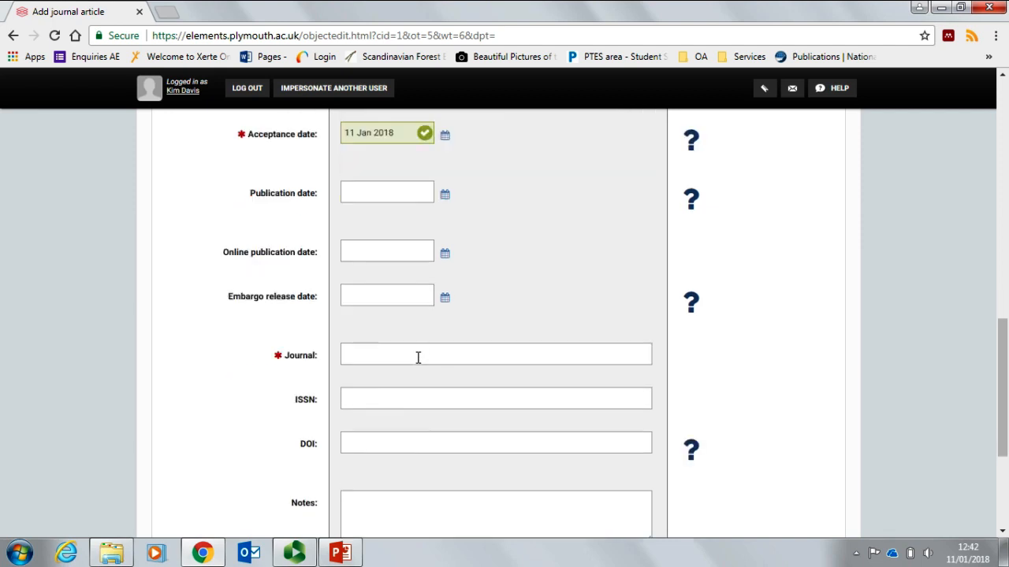
# Step: Choose Library Management (ISSN 0968-0810) as the journal and save the record
pyautogui.click(420, 362)
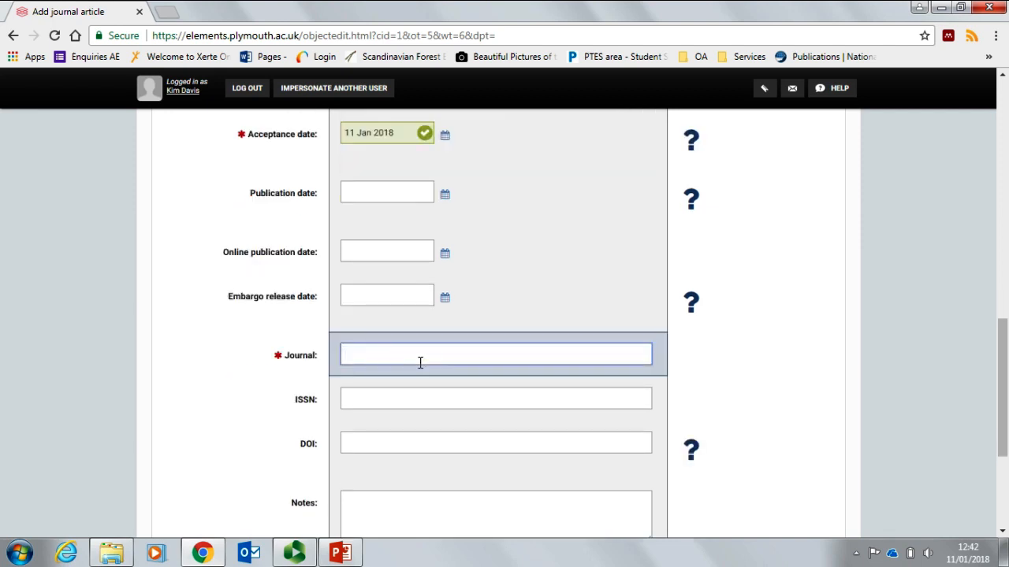
pyautogui.write('Library')
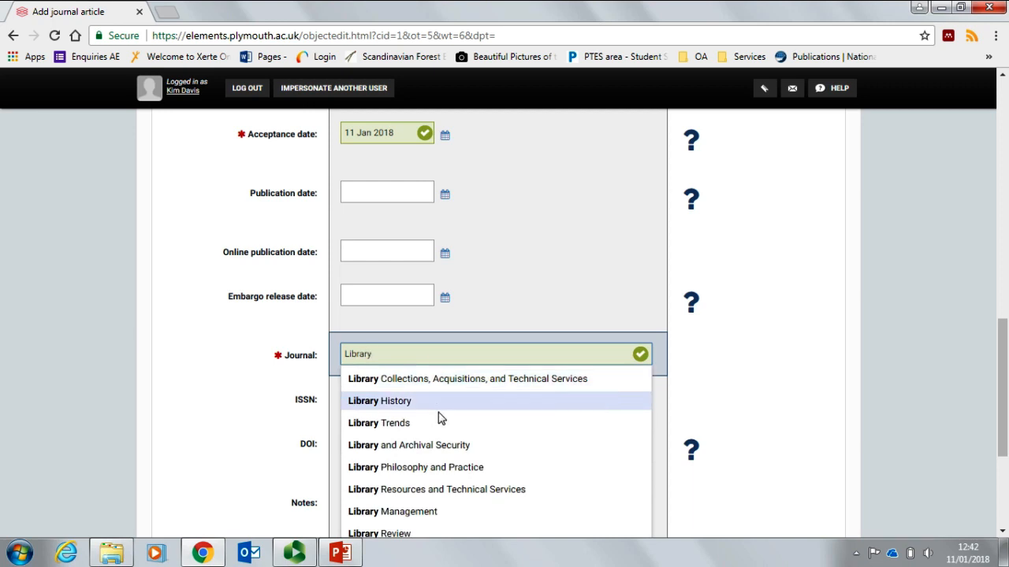
pyautogui.scroll(-1, 435, 421)
pyautogui.click(424, 440)
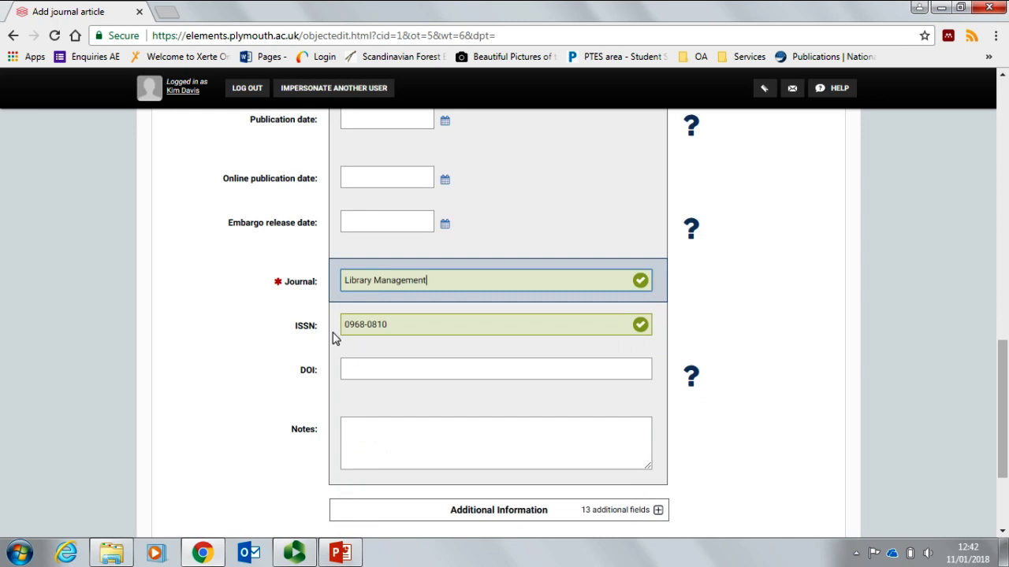
pyautogui.scroll(-1, 437, 339)
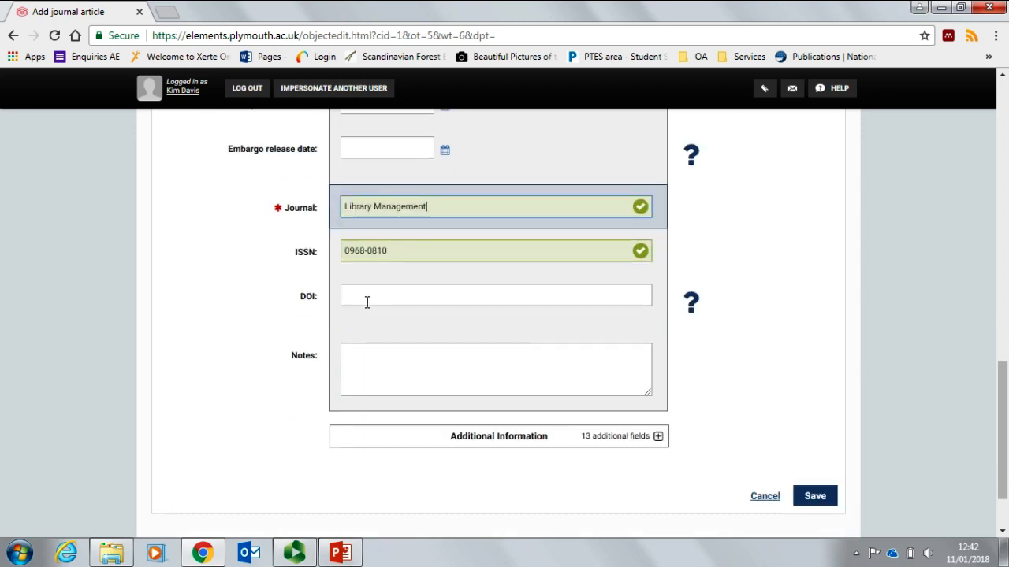
pyautogui.scroll(-1, 425, 309)
pyautogui.scroll(1, 843, 339)
pyautogui.scroll(9, 843, 339)
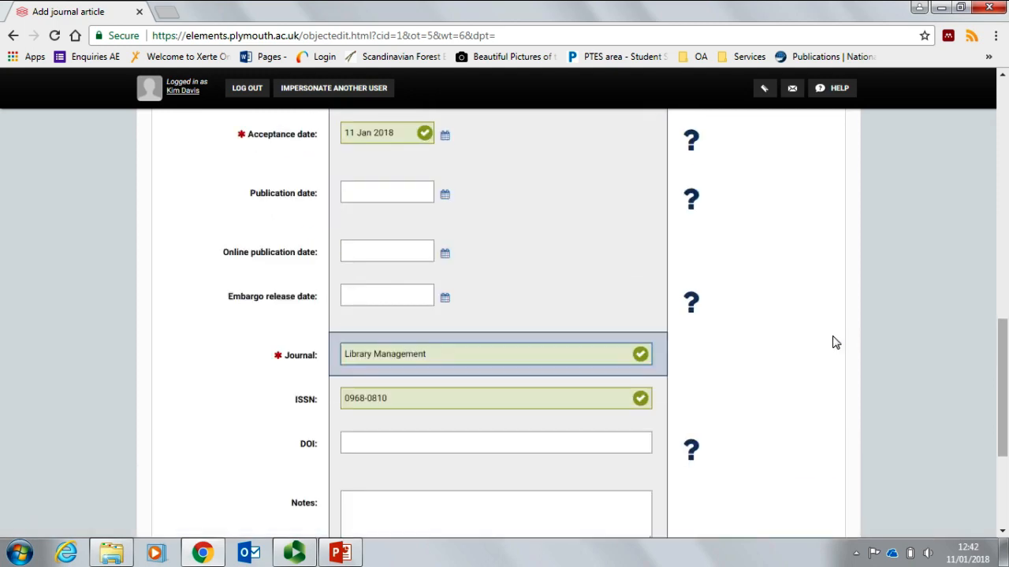
pyautogui.scroll(-10, 835, 343)
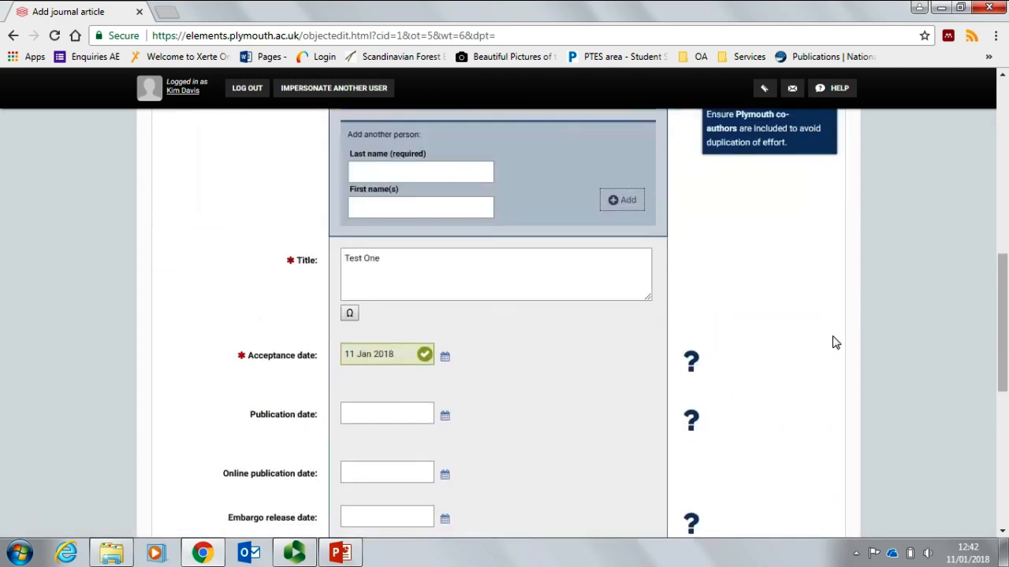
pyautogui.click(816, 424)
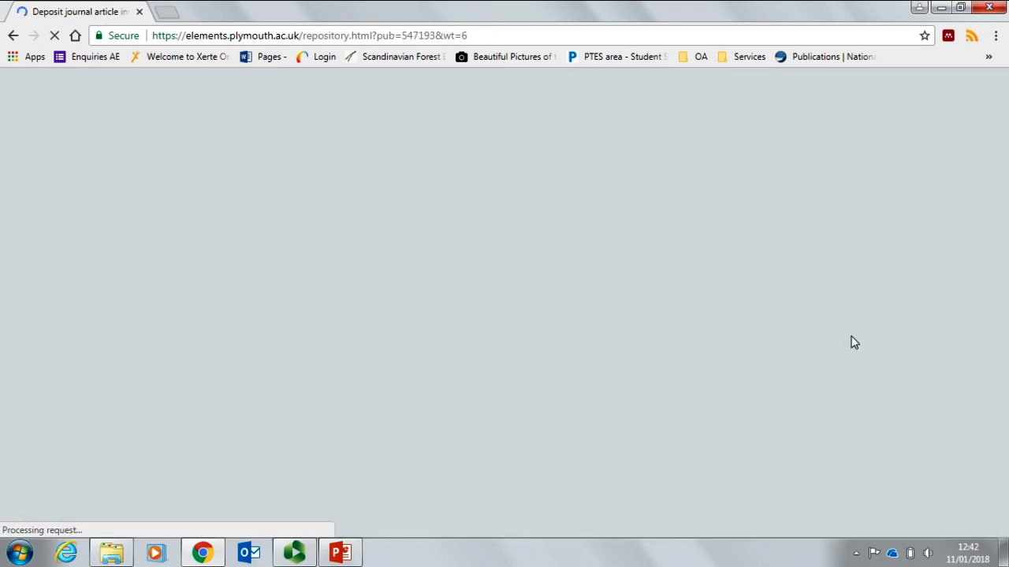
# Step: Select 'Author's accepted manuscript TEST.pdf' from the Desktop as the file to deposit
pyautogui.scroll(-4, 842, 337)
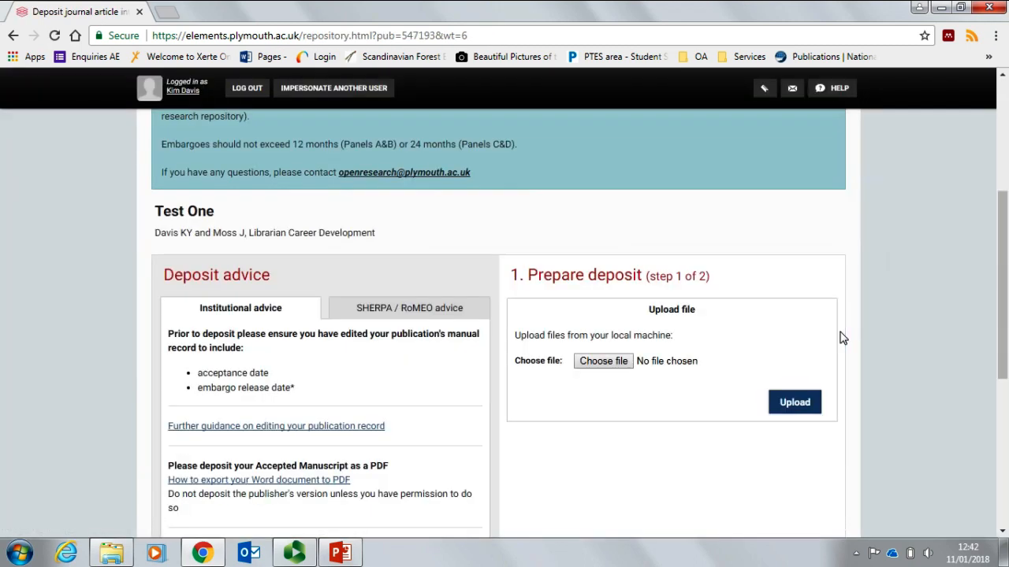
pyautogui.scroll(-1, 842, 338)
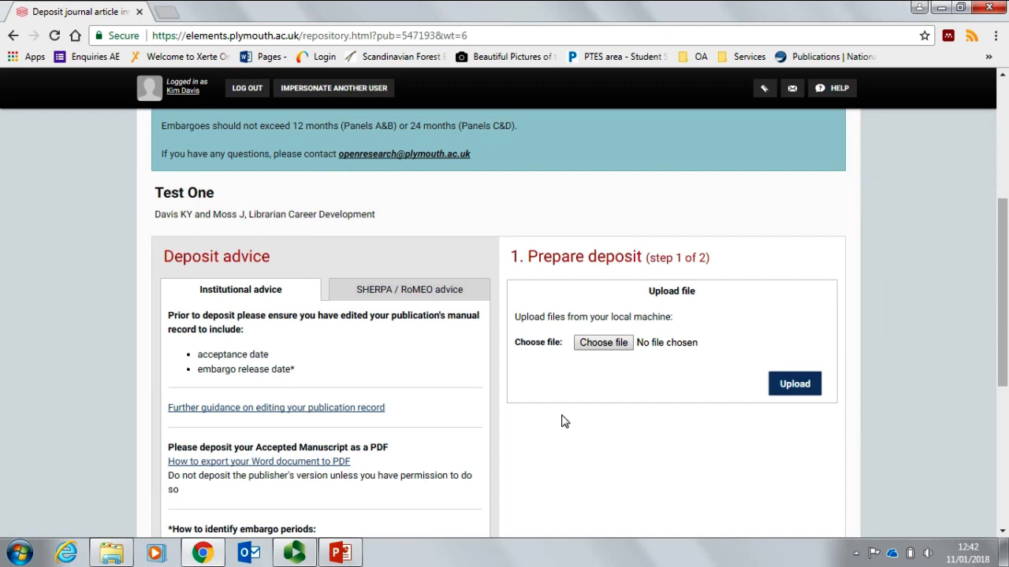
pyautogui.click(615, 347)
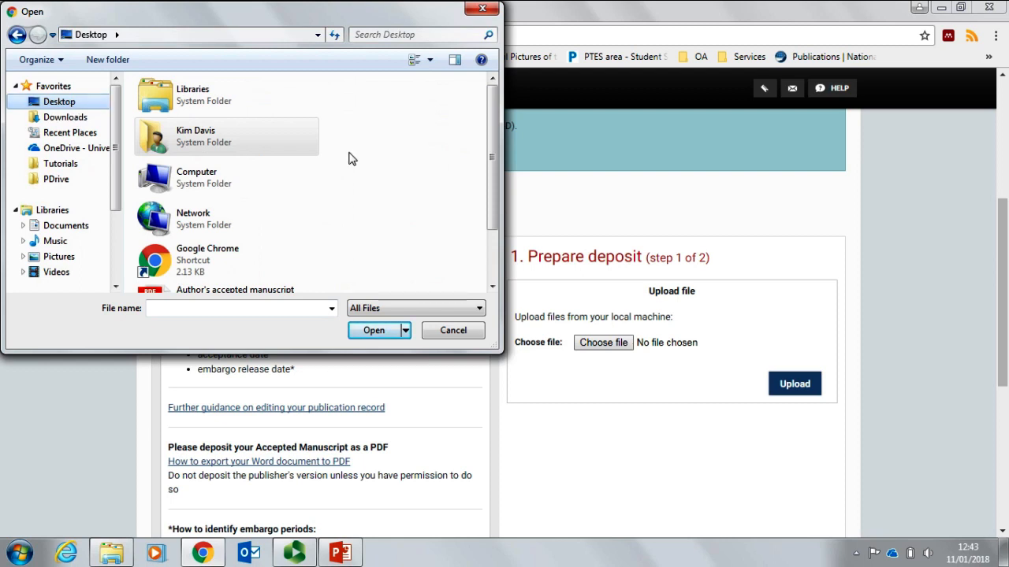
pyautogui.scroll(-1, 354, 157)
pyautogui.moveTo(491, 161); pyautogui.dragTo(491, 203)
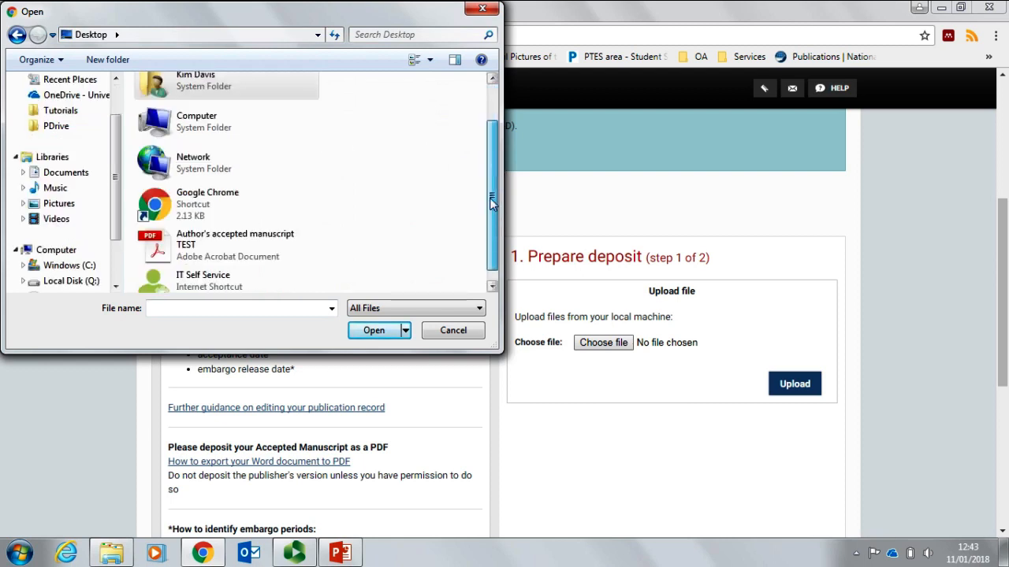
pyautogui.click(224, 241)
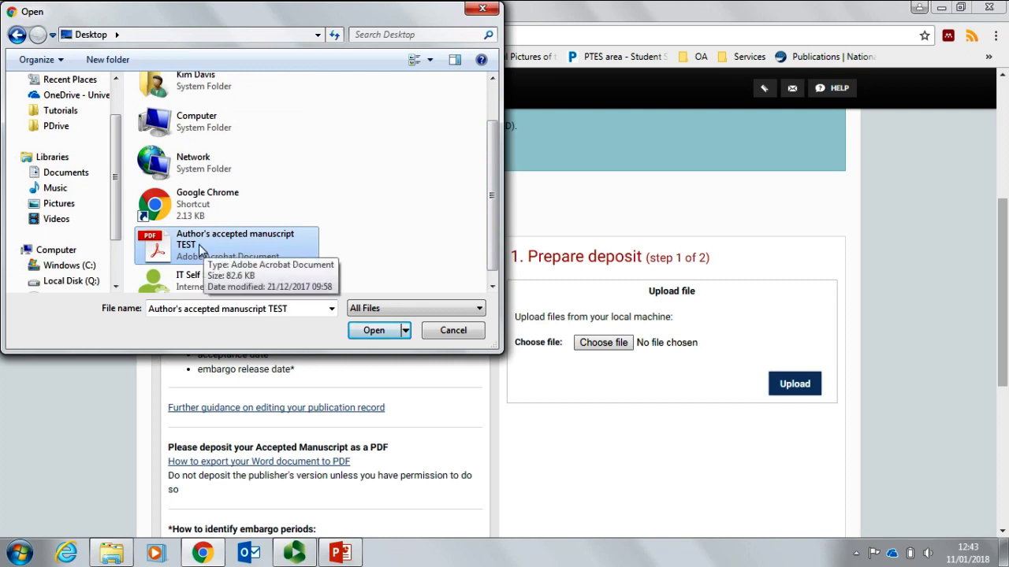
pyautogui.click(367, 332)
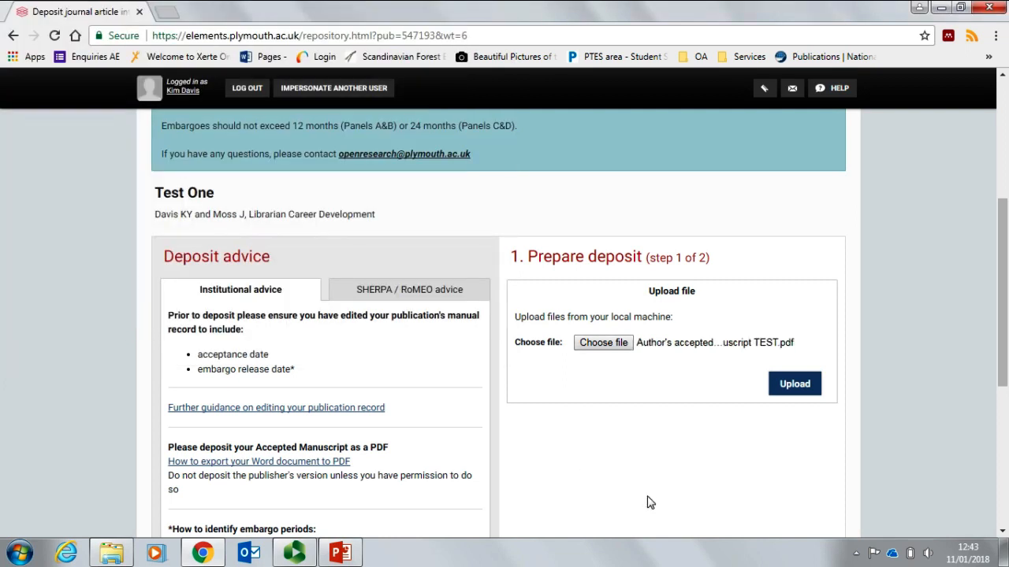
# Step: Upload the manuscript PDF and deposit the publication, reaching the Thank you page
pyautogui.click(795, 386)
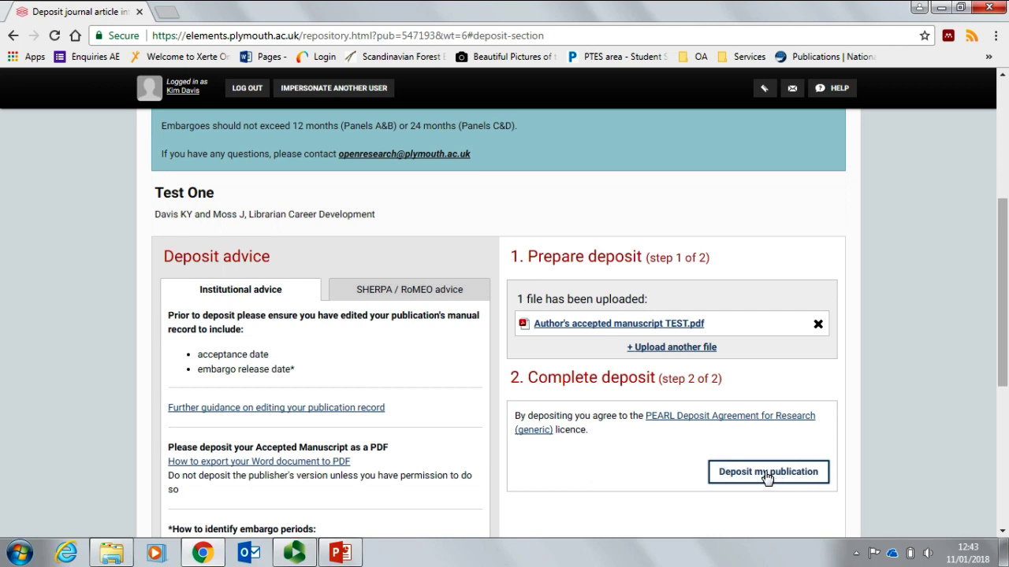
pyautogui.scroll(-1, 767, 479)
pyautogui.click(771, 411)
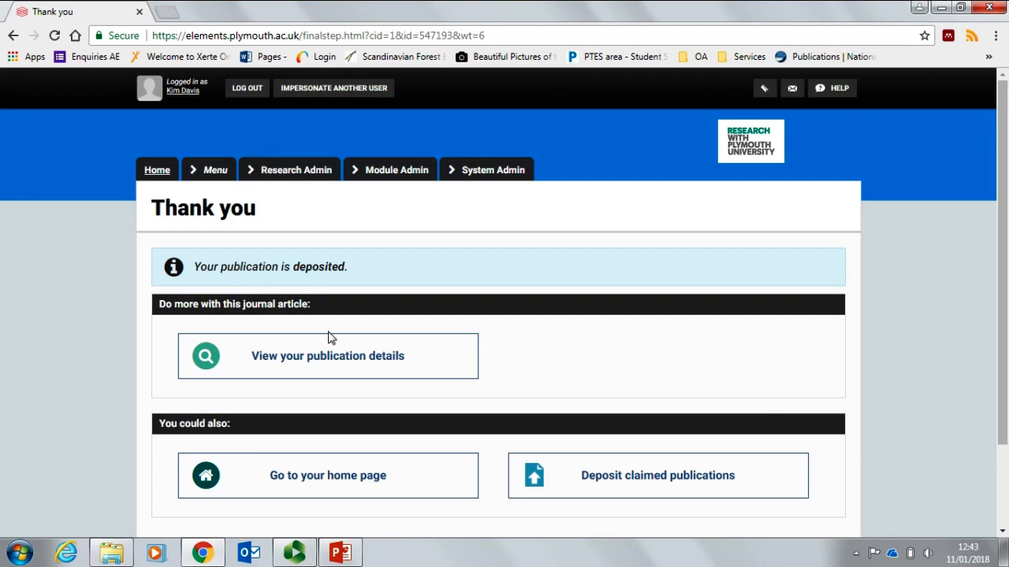
# Step: View Test One's publication details, scrolling through its Full text and Data sources sections
pyautogui.click(322, 362)
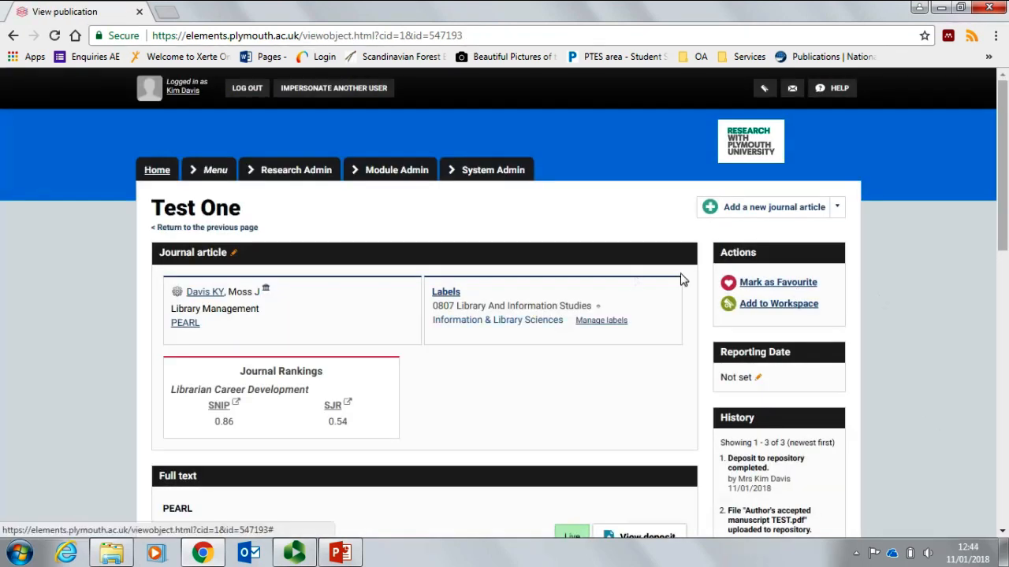
pyautogui.scroll(-1, 687, 282)
pyautogui.scroll(-3, 687, 282)
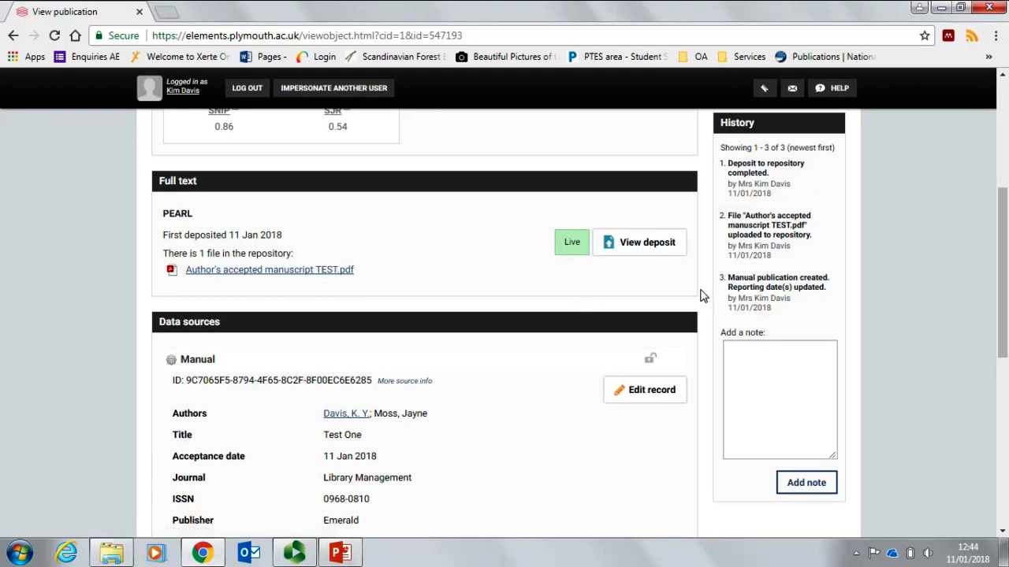
pyautogui.scroll(-2, 704, 290)
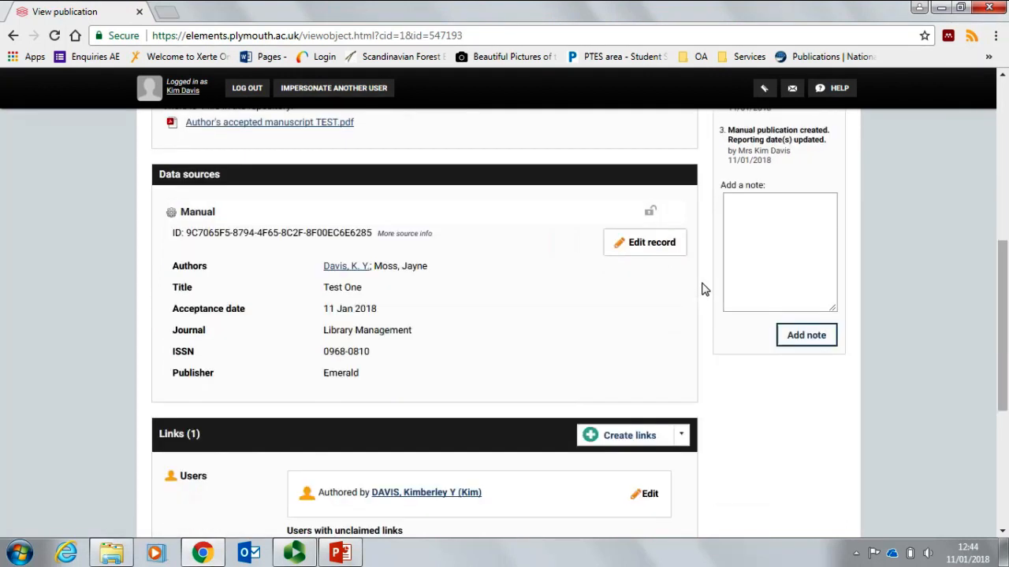
pyautogui.scroll(-2, 705, 290)
pyautogui.scroll(1, 705, 290)
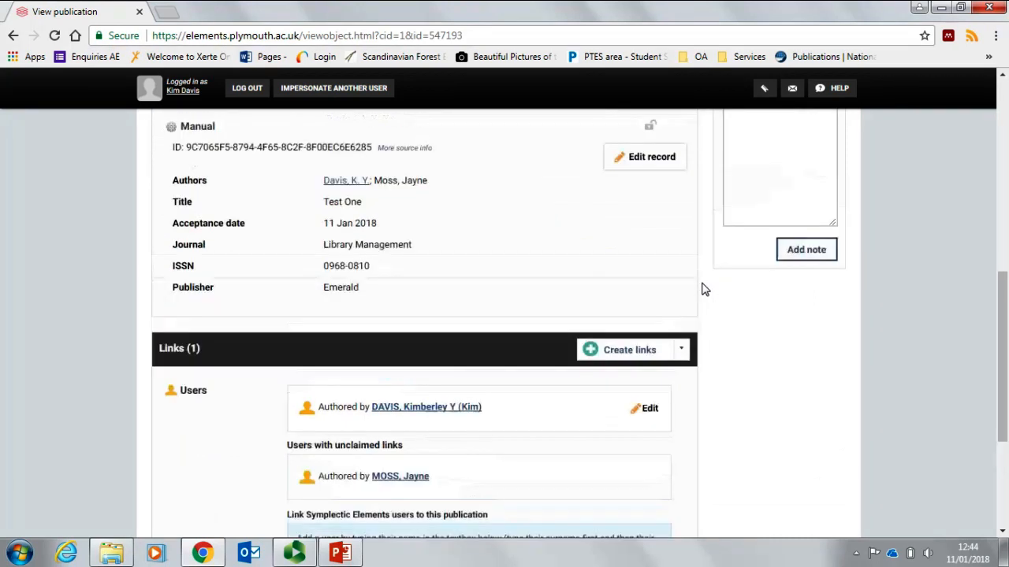